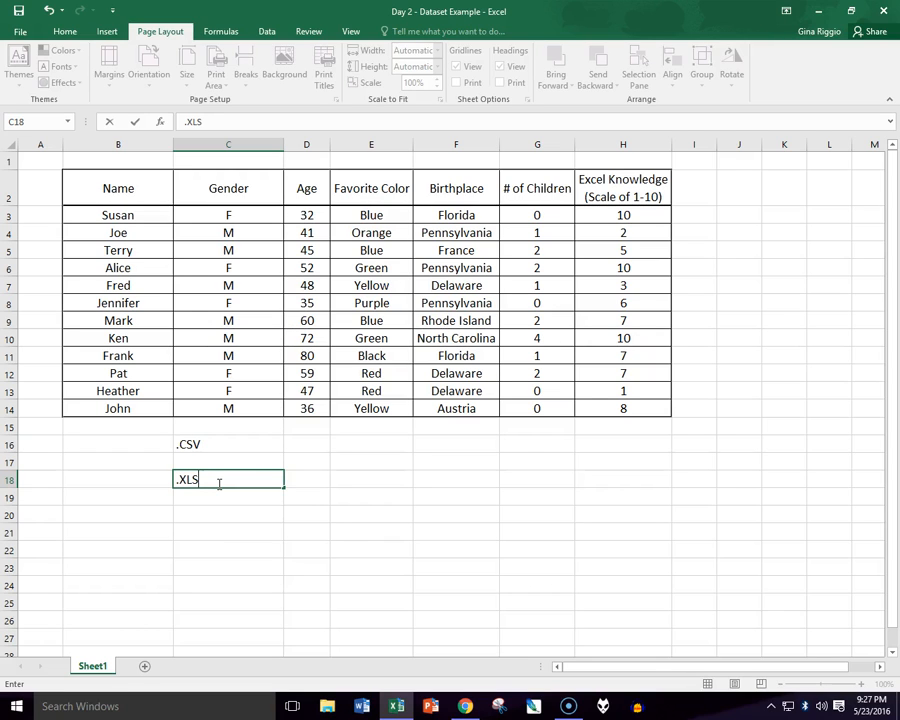
Enter .XLSX in cell C18, and add two blank worksheets to the workbook, returning to Sheet1.
{"action": "key", "text": "Return"}
{"action": "left_click", "coordinate": [218, 483]}
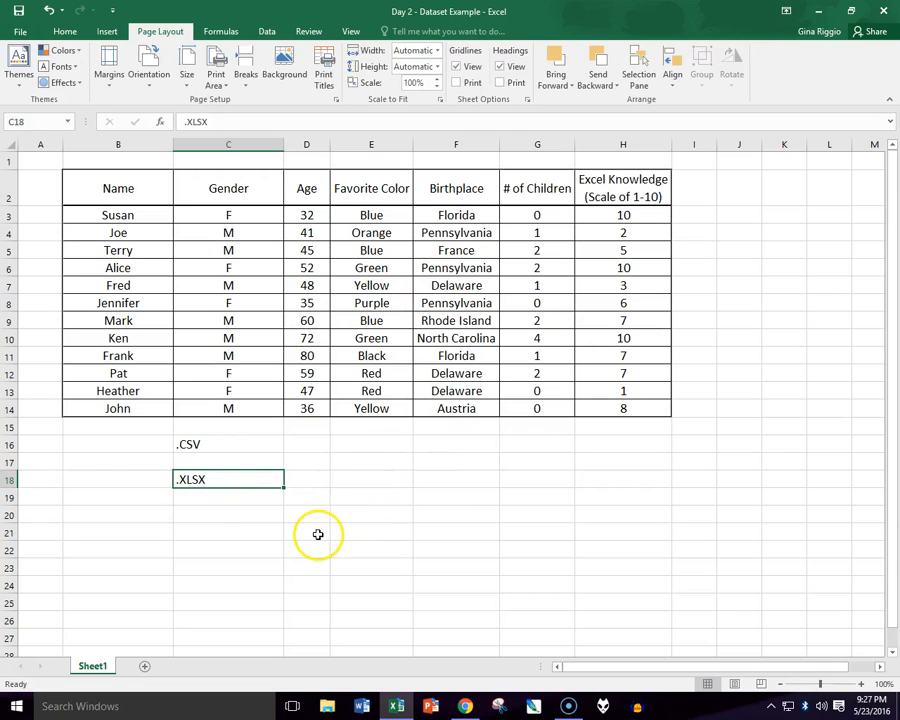
{"action": "left_click", "coordinate": [144, 667]}
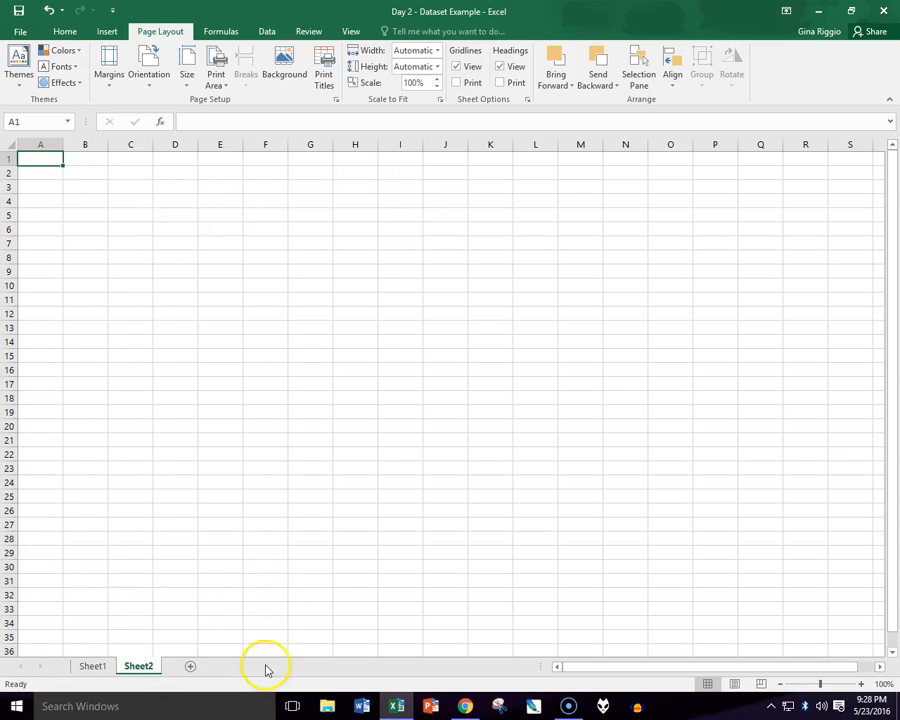
{"action": "left_click", "coordinate": [192, 666]}
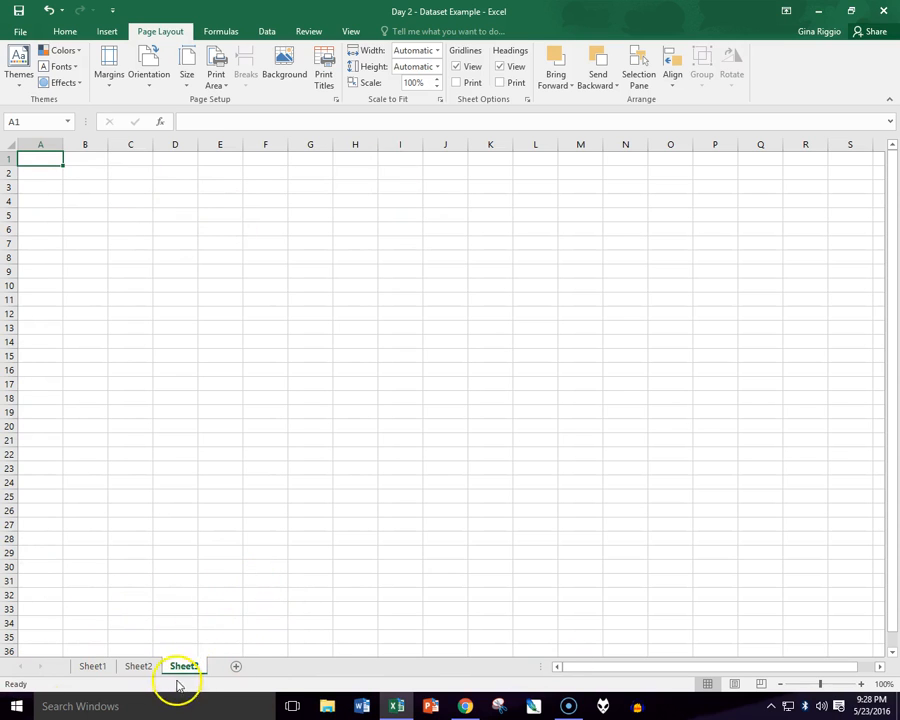
{"action": "left_click", "coordinate": [95, 667]}
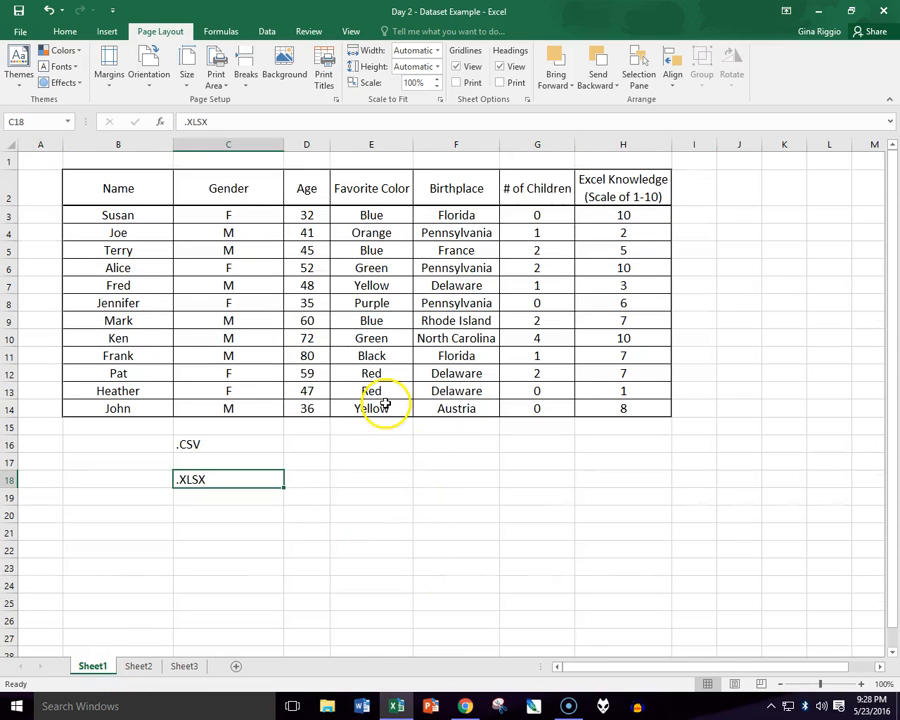
Fill the table's header row B2:H2 with a light blue color.
{"action": "left_click_drag", "start_coordinate": [110, 181], "coordinate": [629, 195]}
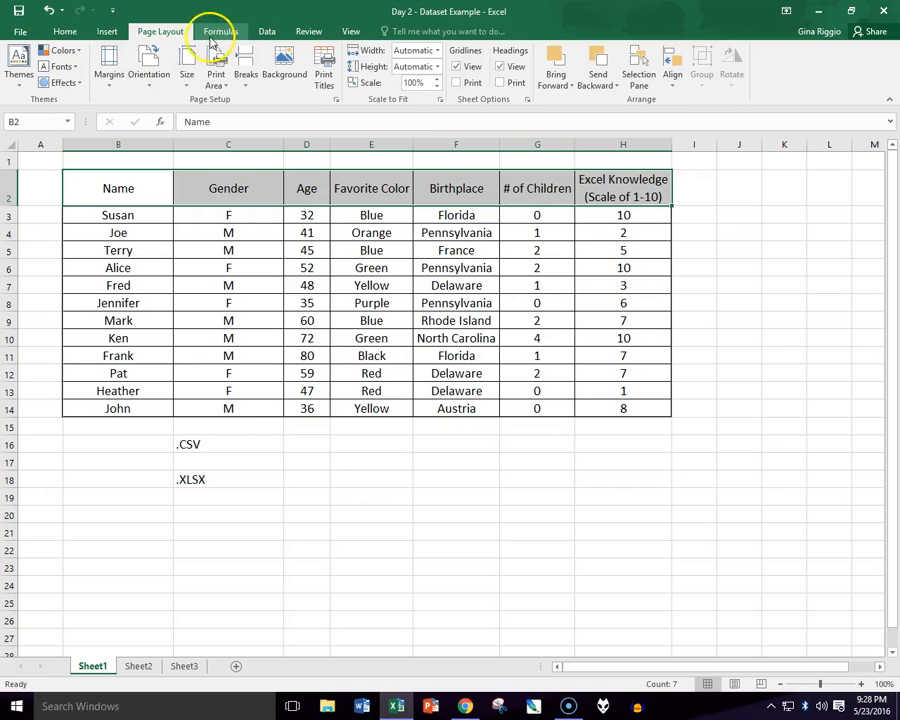
{"action": "left_click", "coordinate": [78, 33]}
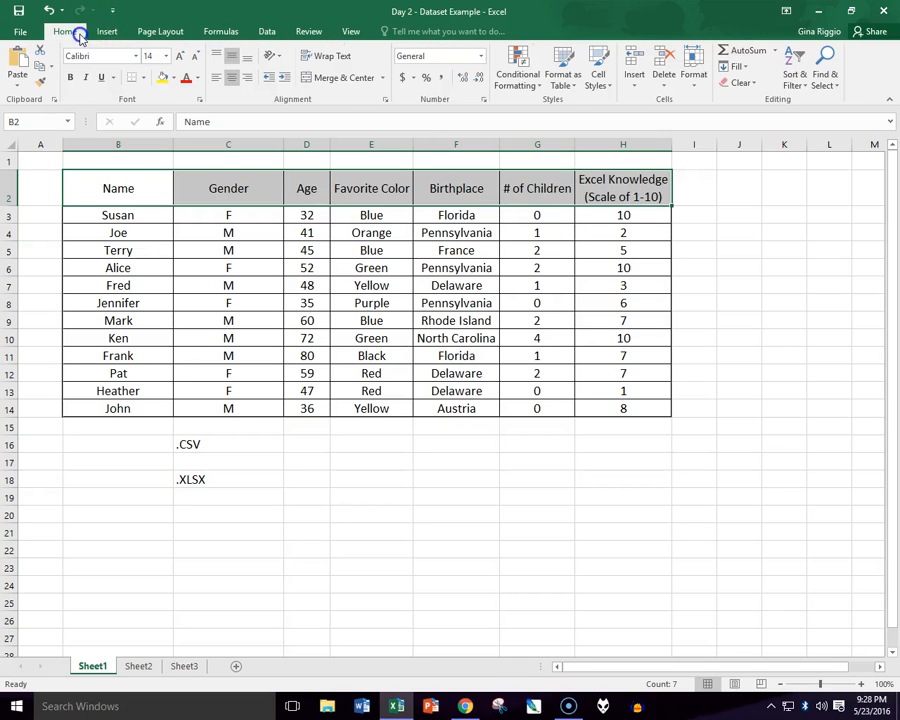
{"action": "left_click", "coordinate": [173, 78]}
{"action": "left_click", "coordinate": [210, 120]}
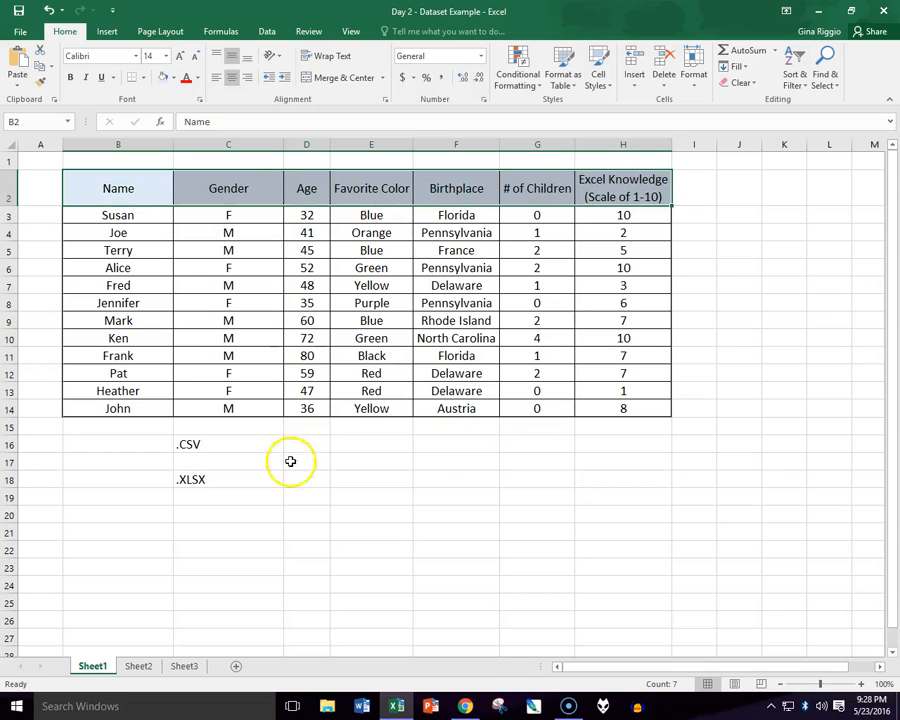
{"action": "left_click", "coordinate": [430, 510]}
Fill the cells under the Name header, B3:B14, with a darker blue than the header row.
{"action": "left_click_drag", "start_coordinate": [80, 219], "coordinate": [110, 408]}
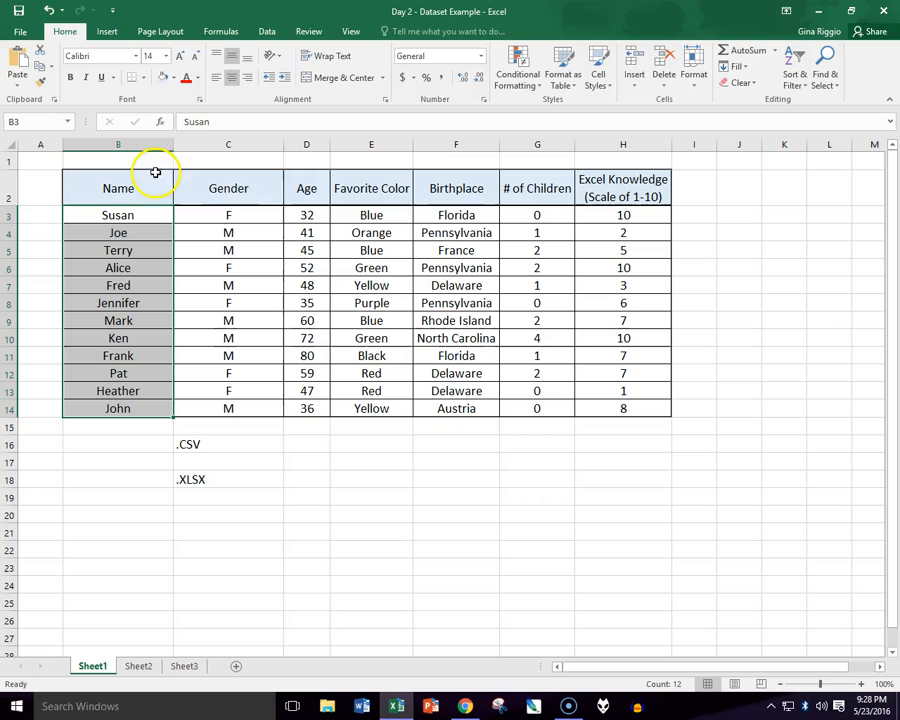
{"action": "left_click", "coordinate": [174, 77]}
{"action": "left_click", "coordinate": [210, 128]}
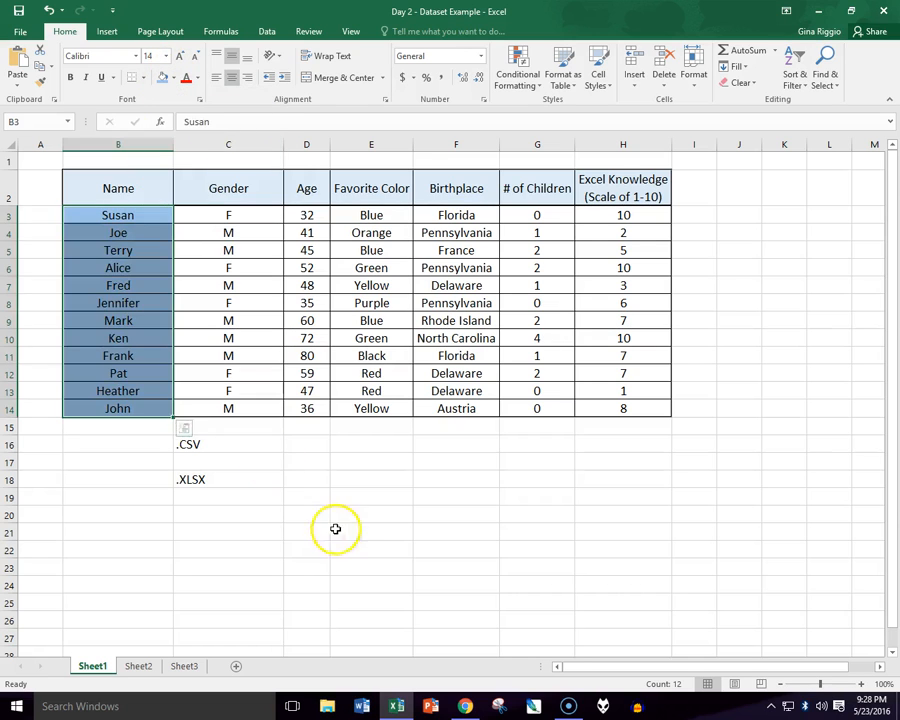
{"action": "left_click", "coordinate": [336, 518]}
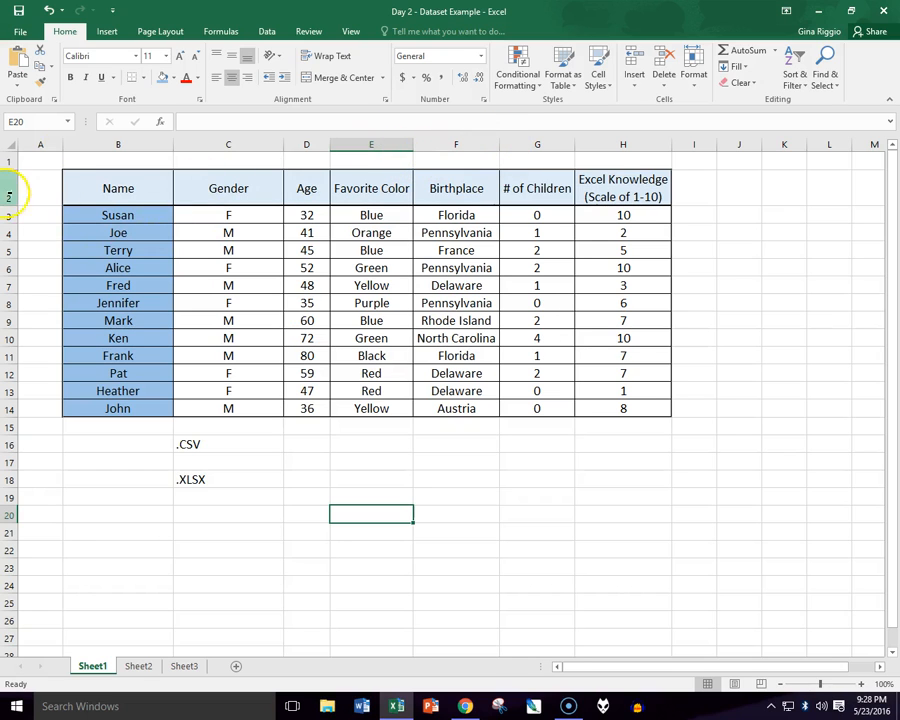
Widen column B slightly.
{"action": "left_click", "coordinate": [148, 145]}
{"action": "mouse_move", "coordinate": [175, 143]}
{"action": "left_mouse_down"}
{"action": "mouse_move", "coordinate": [139, 143]}
{"action": "mouse_move", "coordinate": [181, 143]}
{"action": "left_mouse_up"}
{"action": "left_click", "coordinate": [333, 497]}
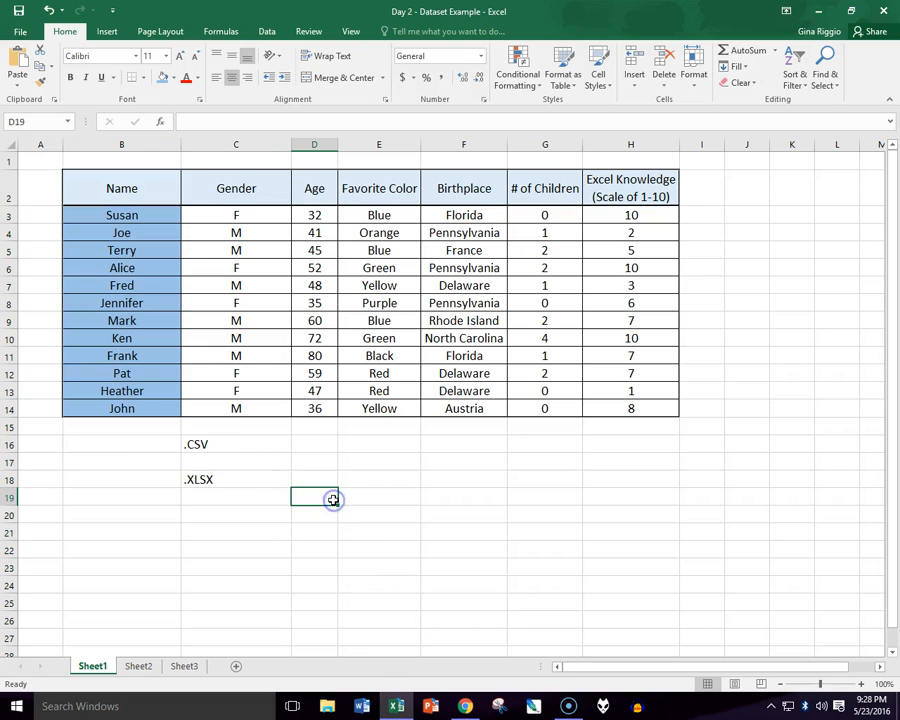
Enter "Comma Separated Values" in cell D16 beside .CSV and left-align it.
{"action": "left_click", "coordinate": [225, 444]}
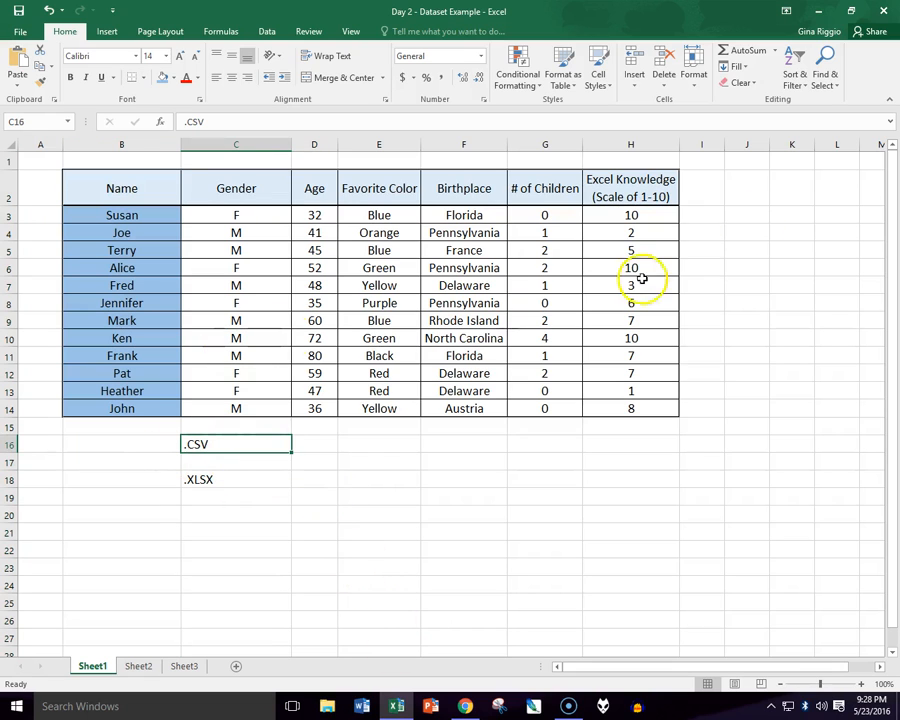
{"action": "left_click", "coordinate": [318, 444]}
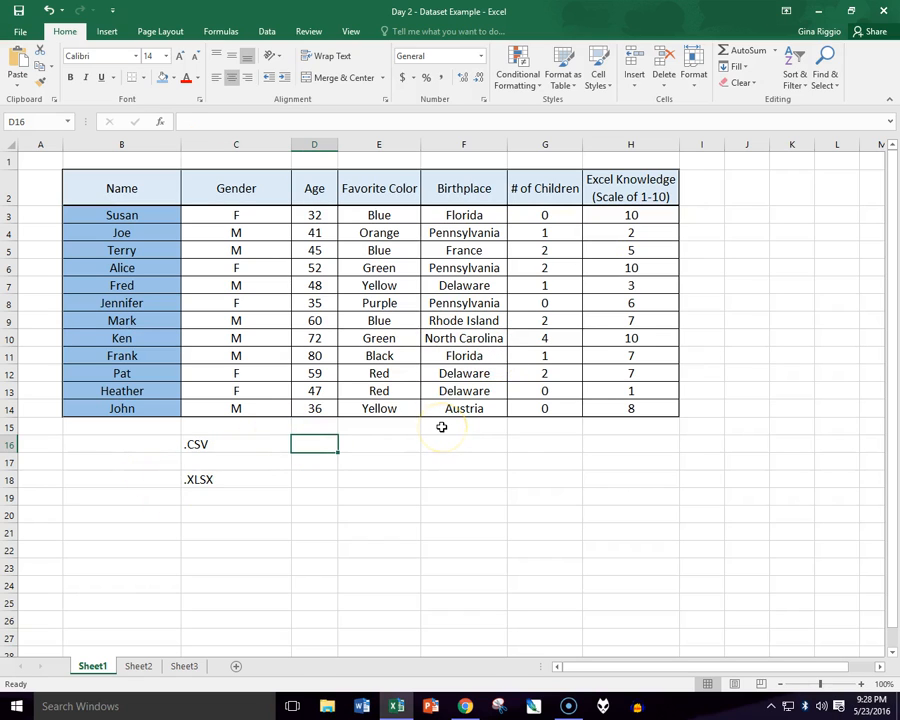
{"action": "type", "text": "Comma Separated Values"}
{"action": "left_click", "coordinate": [263, 535]}
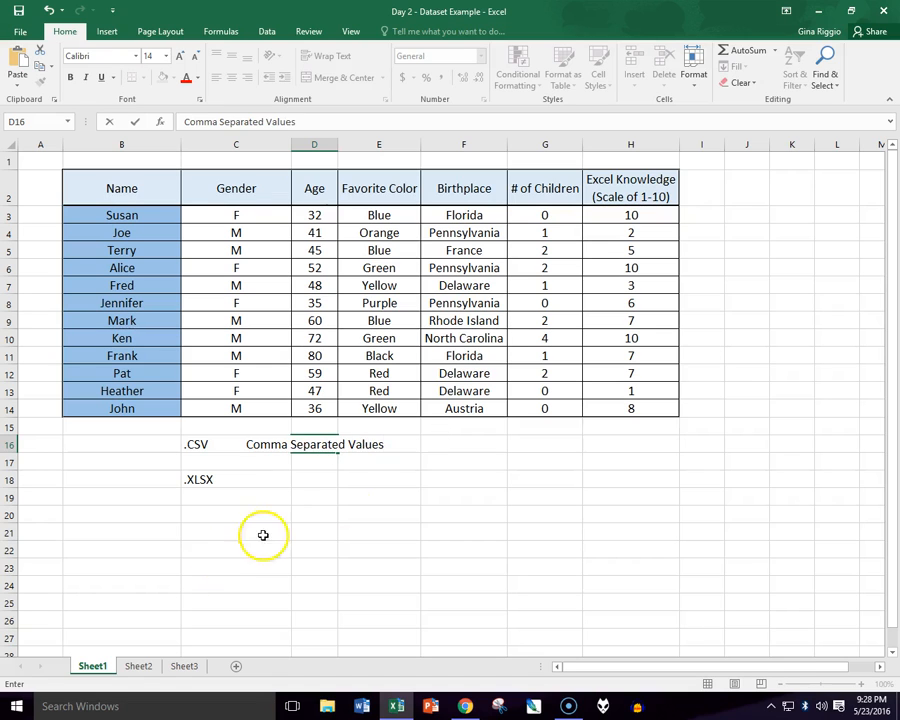
{"action": "left_click", "coordinate": [379, 497]}
{"action": "left_click", "coordinate": [320, 446]}
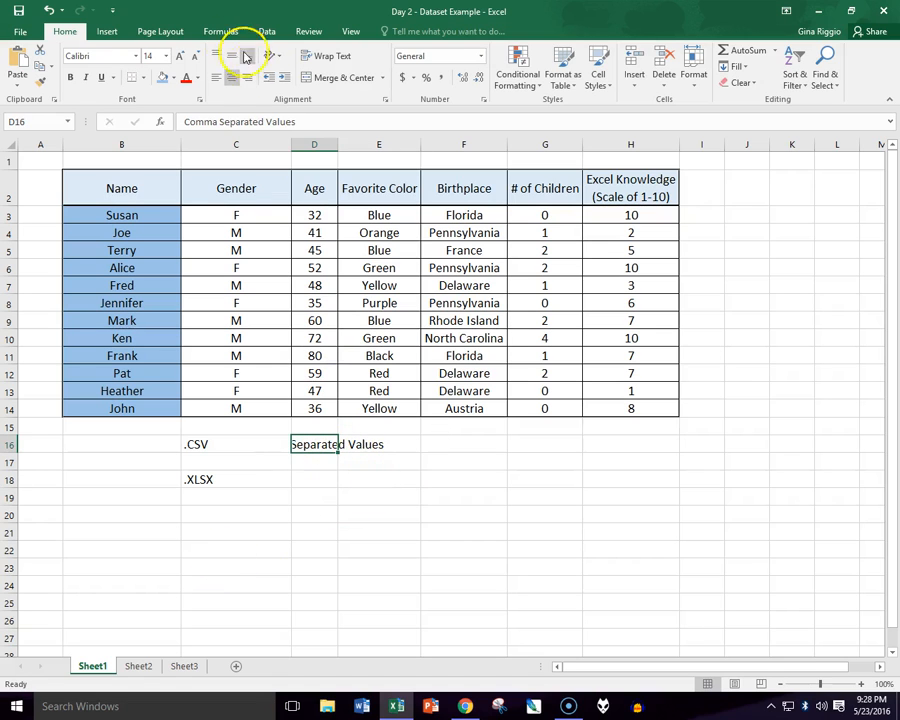
{"action": "left_click", "coordinate": [395, 532]}
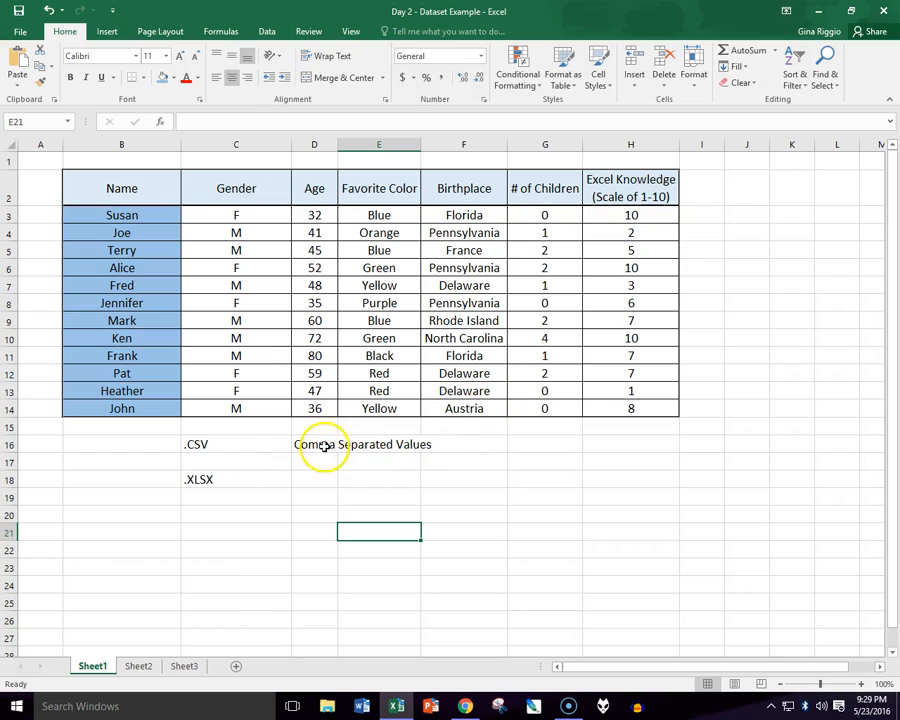
{"action": "left_click", "coordinate": [495, 441]}
{"action": "left_click", "coordinate": [560, 436]}
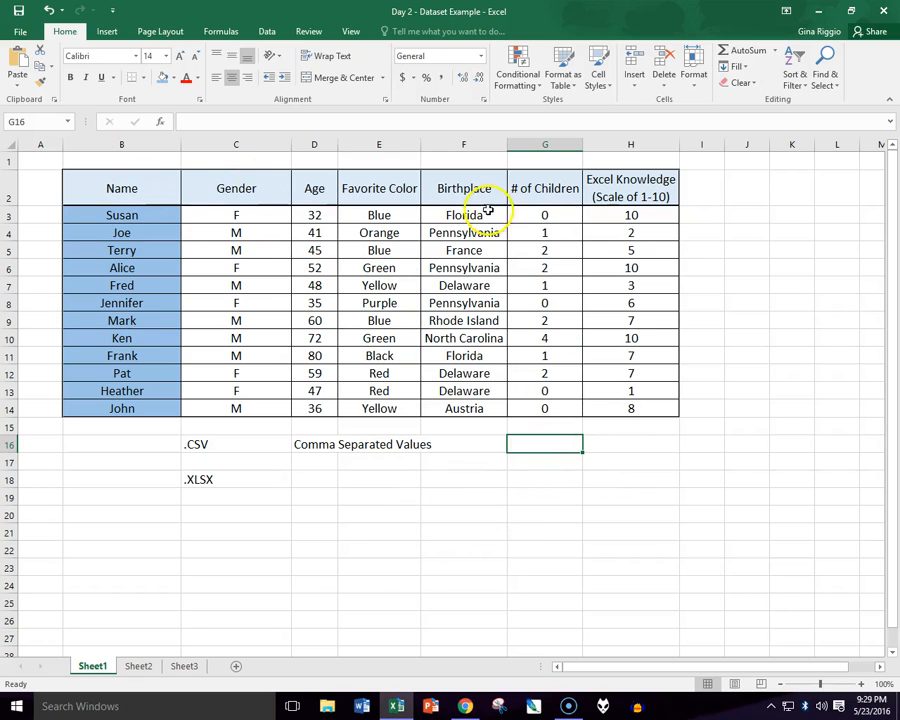
{"action": "left_click", "coordinate": [153, 193]}
{"action": "left_click_drag", "start_coordinate": [153, 193], "coordinate": [635, 412]}
{"action": "left_click", "coordinate": [486, 548]}
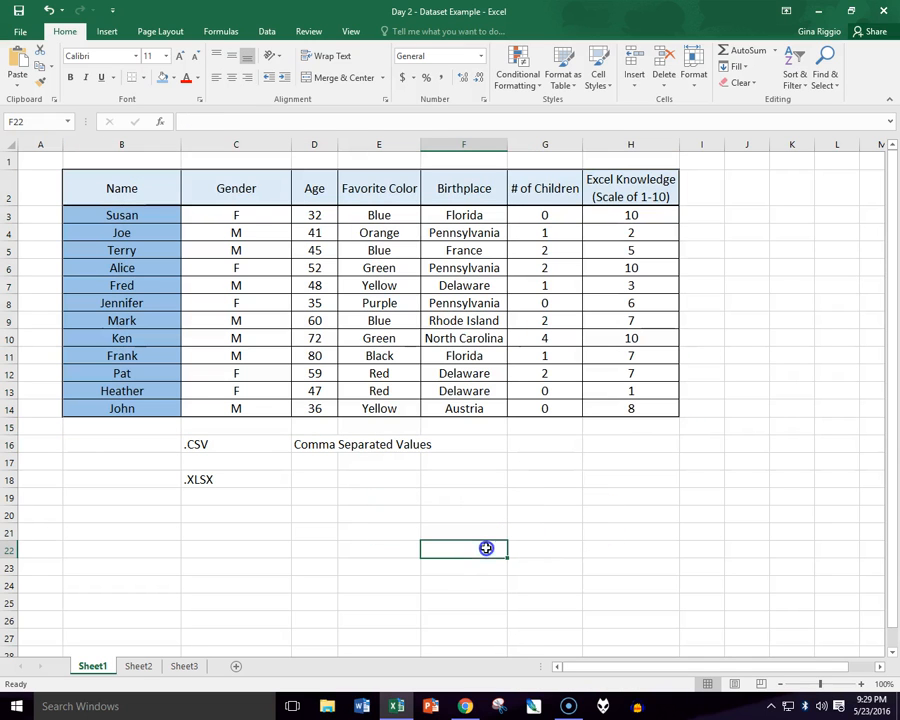
Start saving a copy of the workbook in the EXCEL Summer 2016 folder with CSV (Comma delimited) as the file type.
{"action": "left_click", "coordinate": [21, 34]}
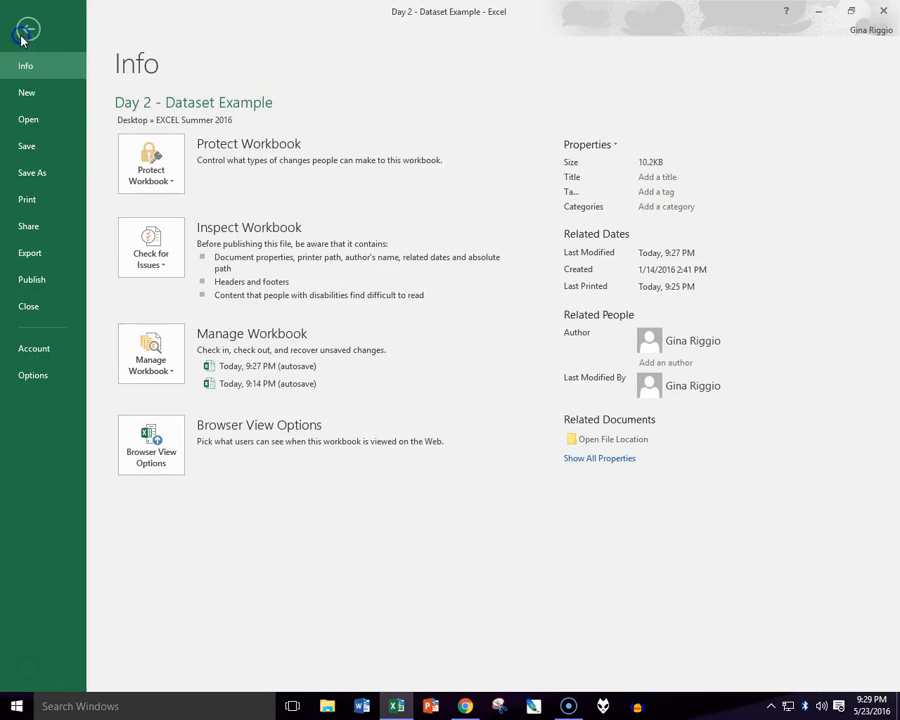
{"action": "left_click", "coordinate": [56, 175]}
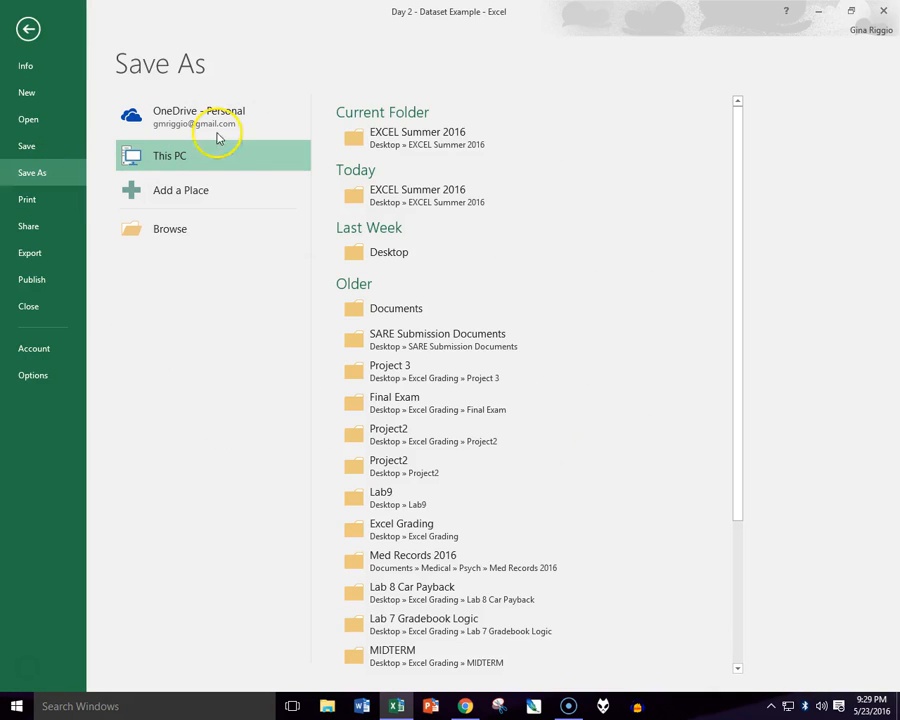
{"action": "left_click", "coordinate": [424, 145]}
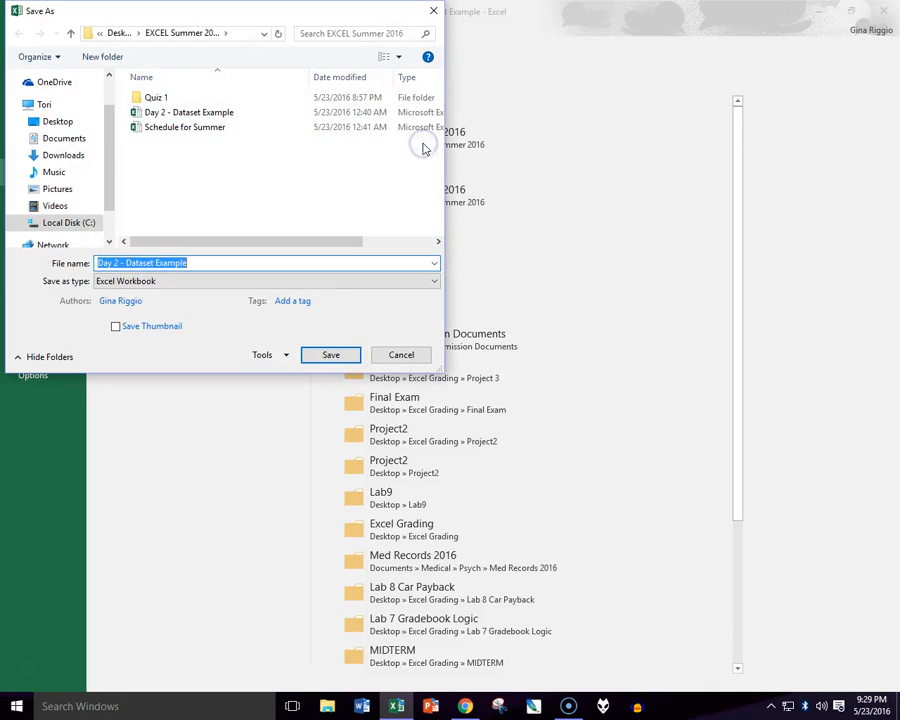
{"action": "left_click", "coordinate": [157, 282]}
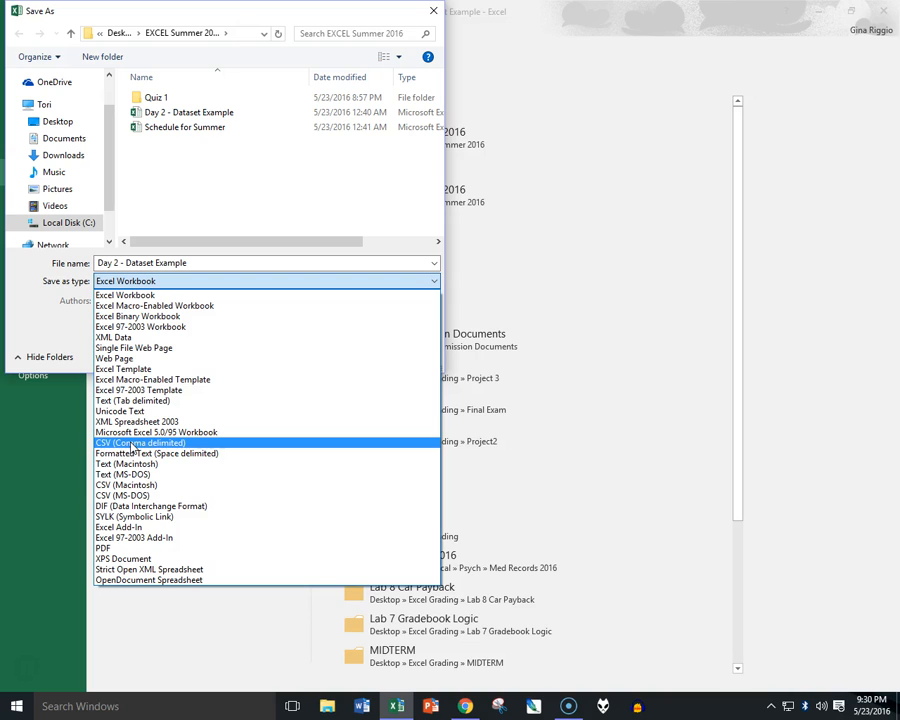
{"action": "left_click", "coordinate": [132, 447]}
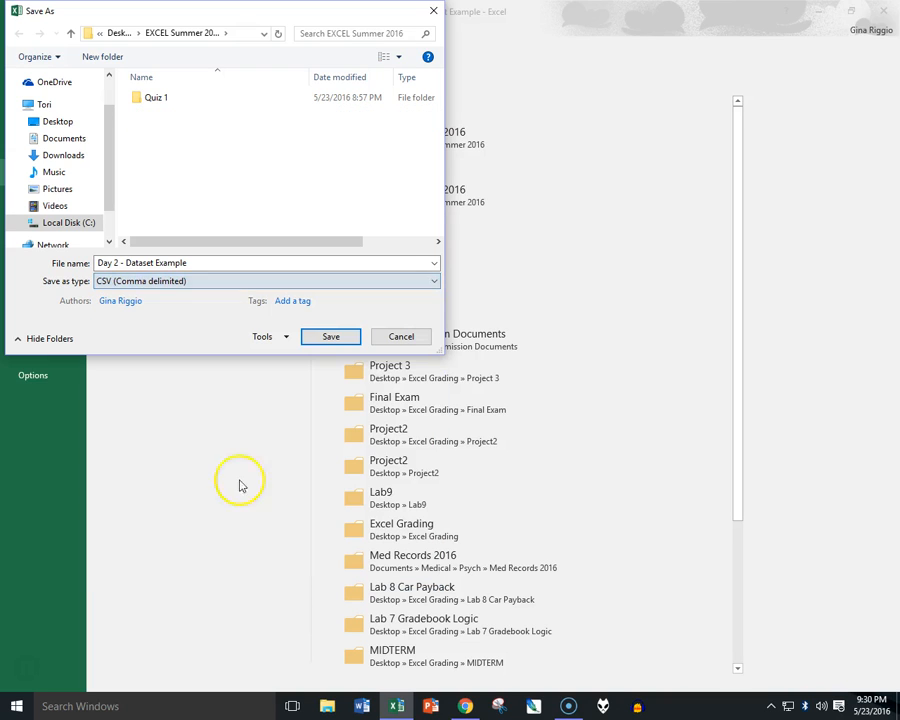
Name the copy "Day 2 - Dataset Example CSV" and save only the active sheet, keeping the CSV format.
{"action": "left_click", "coordinate": [214, 262]}
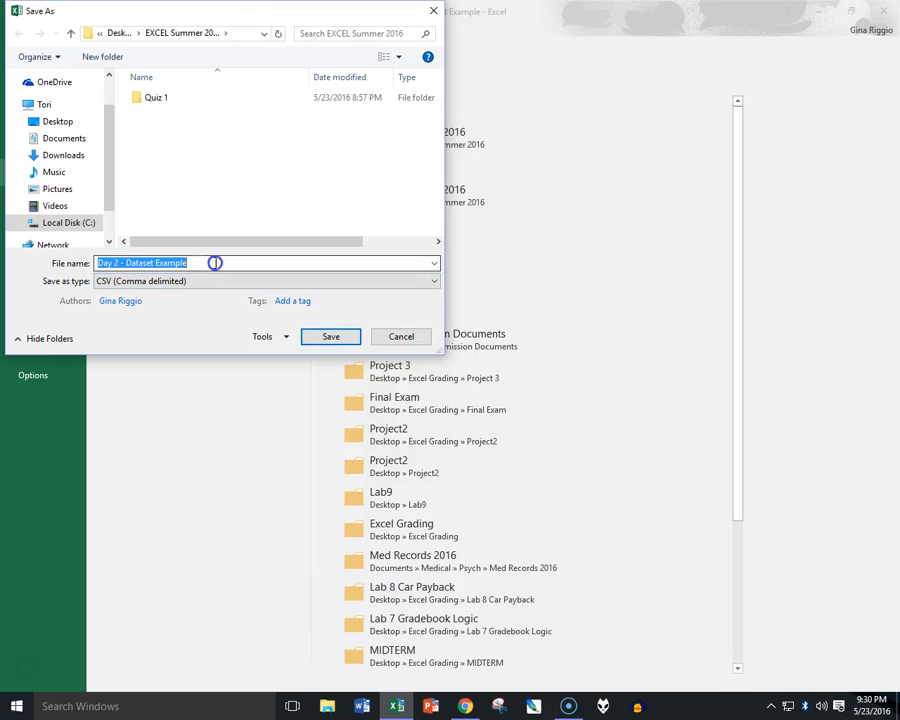
{"action": "left_click", "coordinate": [219, 263]}
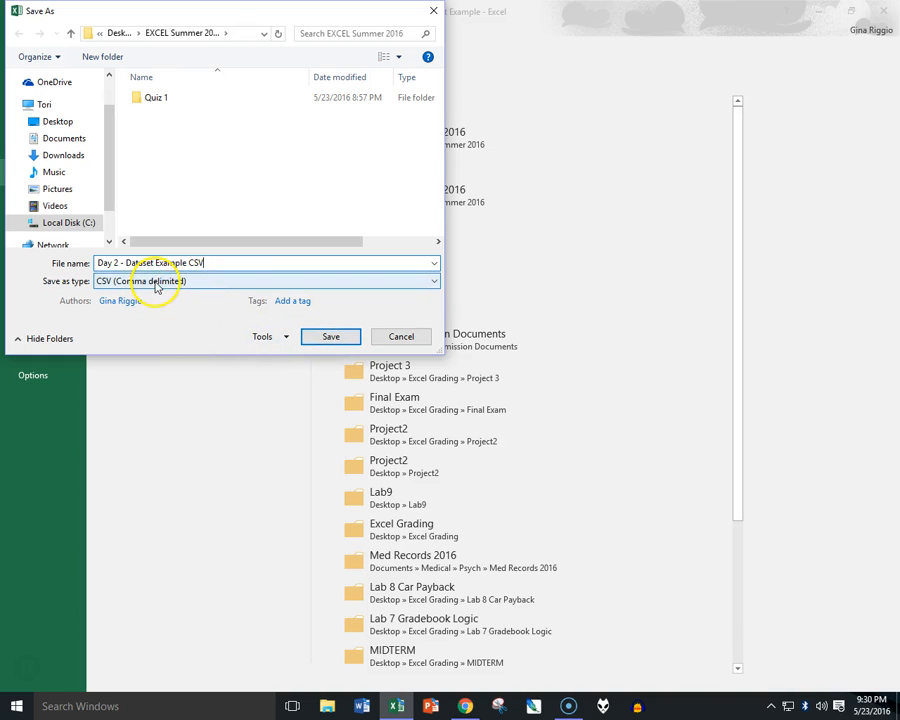
{"action": "left_click", "coordinate": [330, 337]}
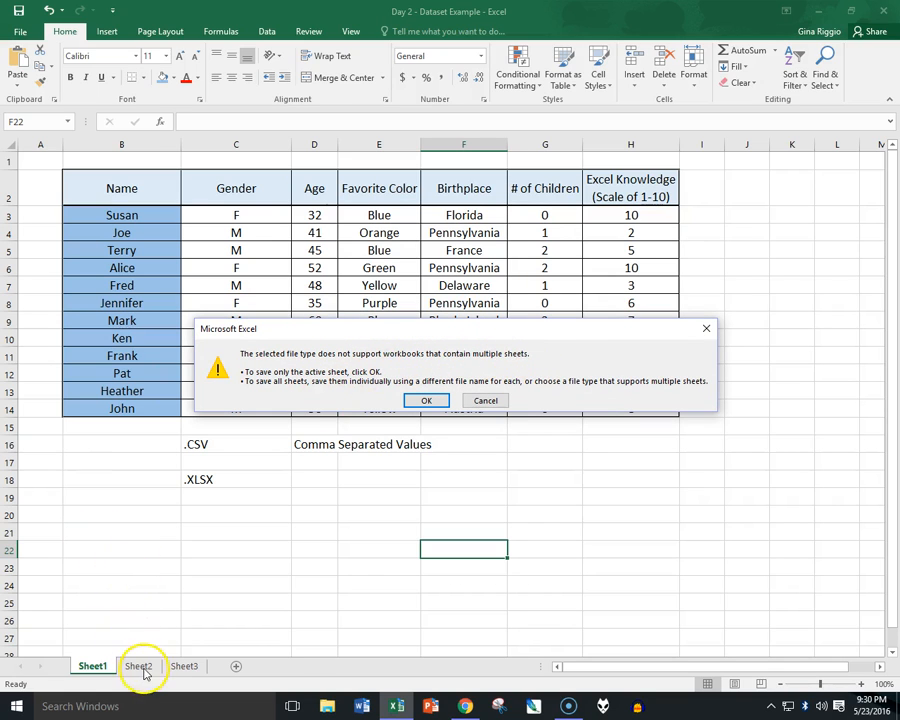
{"action": "left_click", "coordinate": [424, 401]}
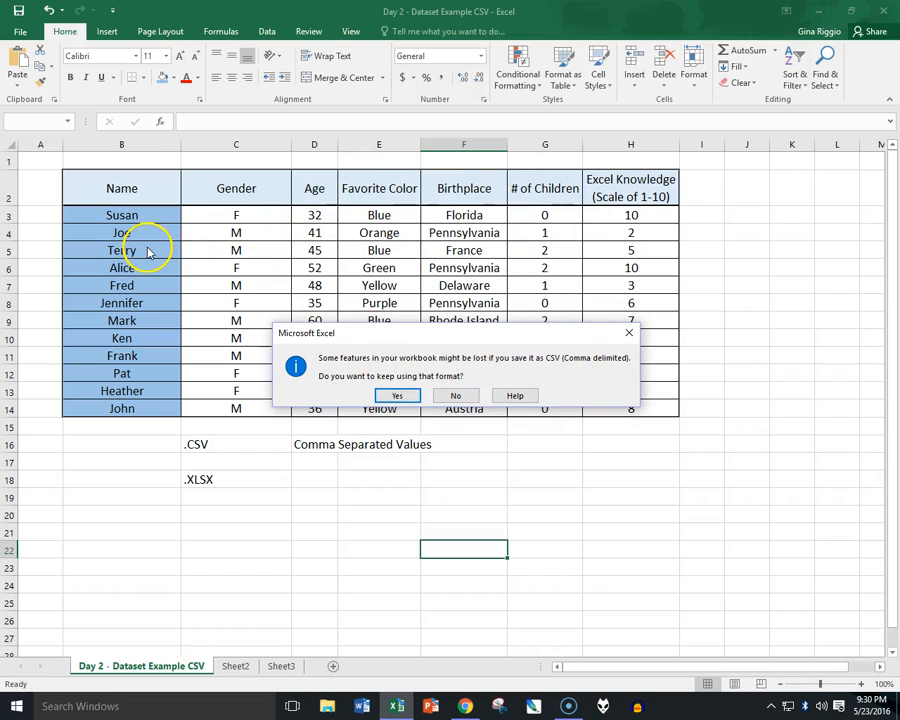
{"action": "left_click", "coordinate": [400, 397]}
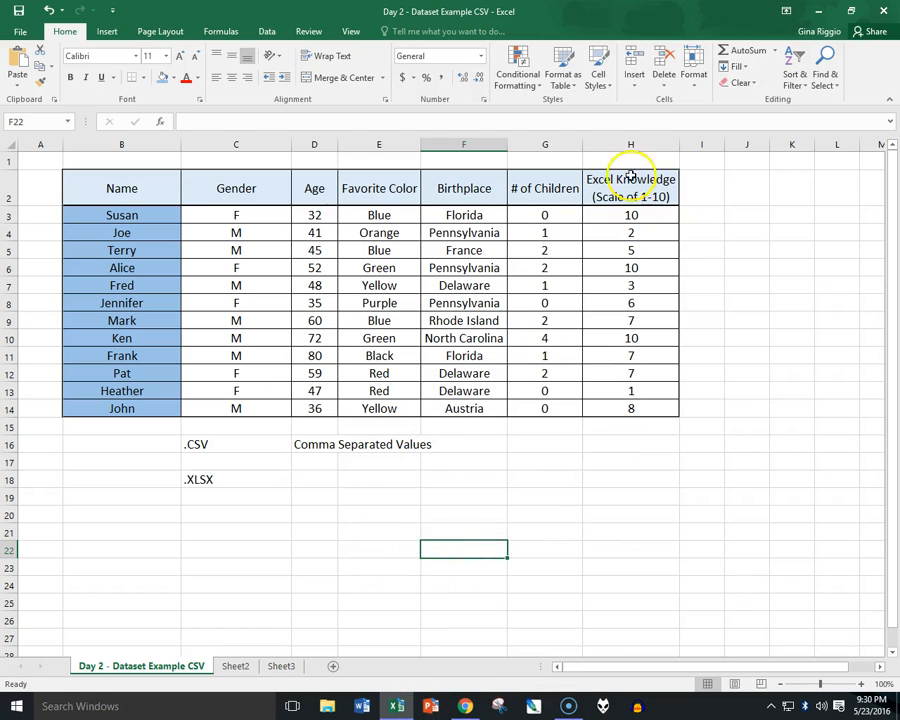
Close the CSV workbook without saving changes and reopen Day 2 - Dataset Example CSV from the Desktop's EXCEL Summer 2016 folder.
{"action": "left_click", "coordinate": [884, 11]}
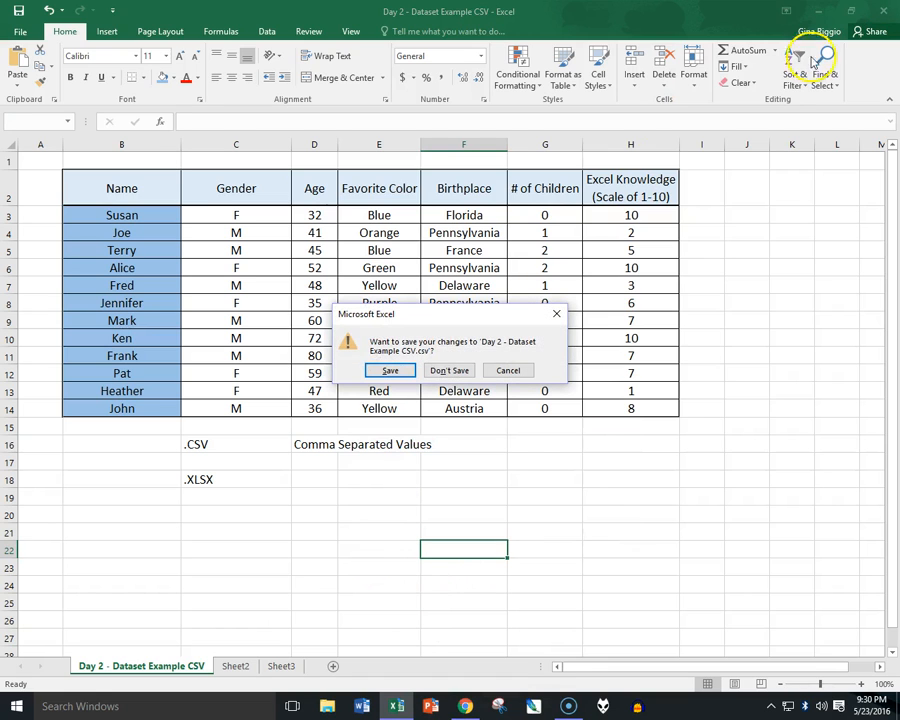
{"action": "left_click", "coordinate": [452, 371]}
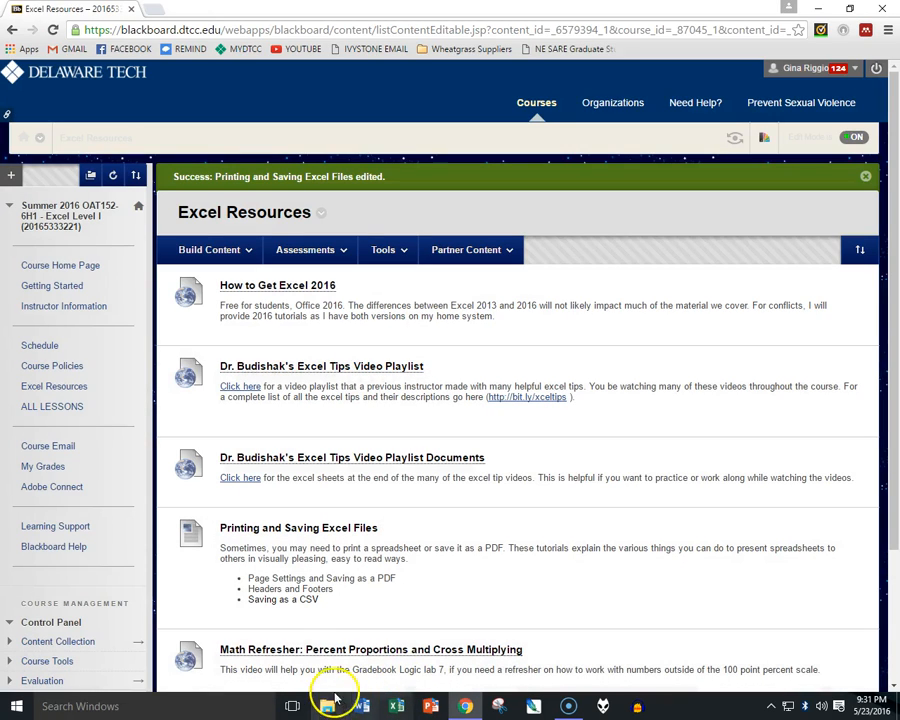
{"action": "left_click", "coordinate": [335, 698]}
{"action": "left_click", "coordinate": [262, 241]}
{"action": "left_click", "coordinate": [281, 260]}
{"action": "double_click", "coordinate": [434, 224]}
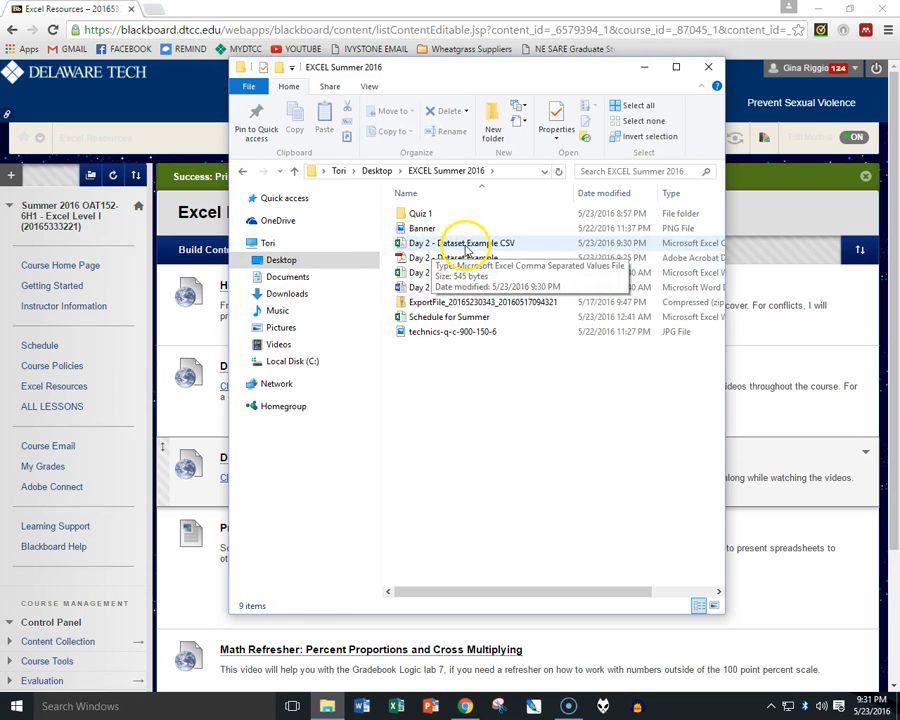
{"action": "double_click", "coordinate": [468, 245]}
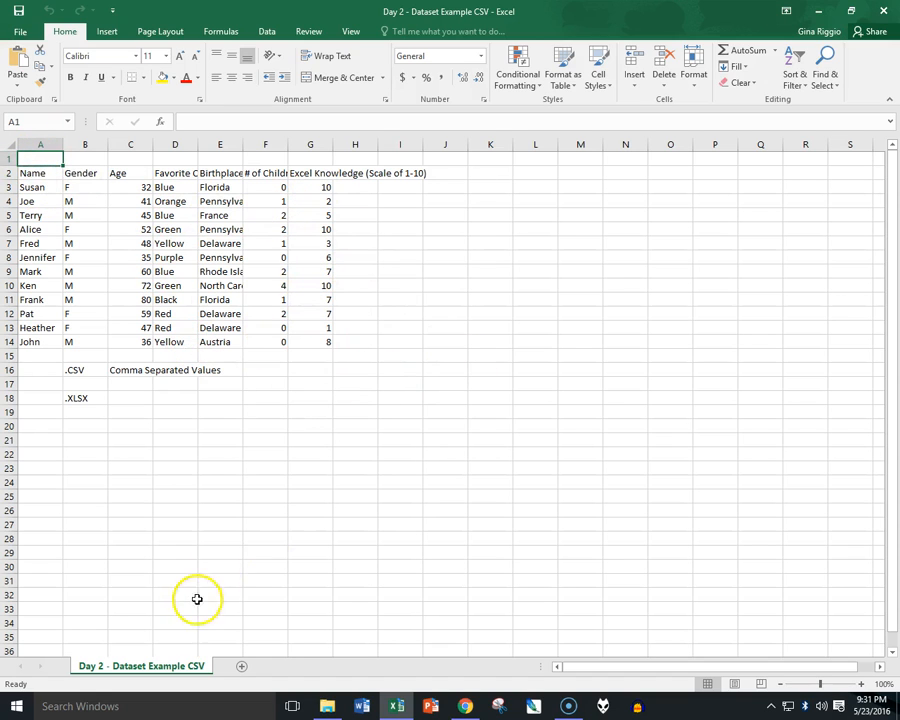
Open the original Day 2 - Dataset Example workbook from the recent files.
{"action": "left_click", "coordinate": [22, 31]}
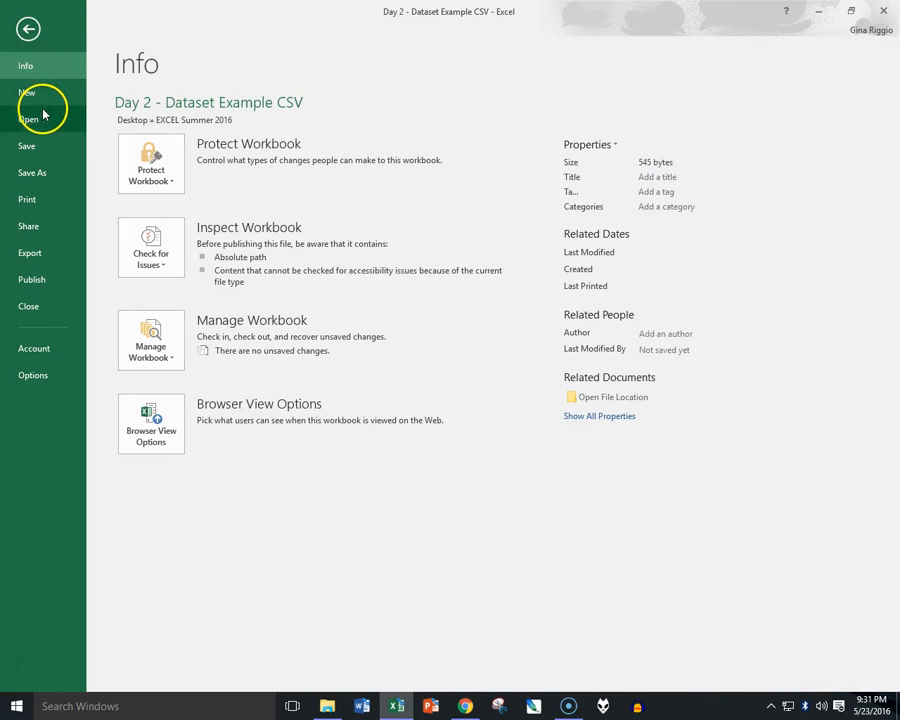
{"action": "left_click", "coordinate": [28, 119]}
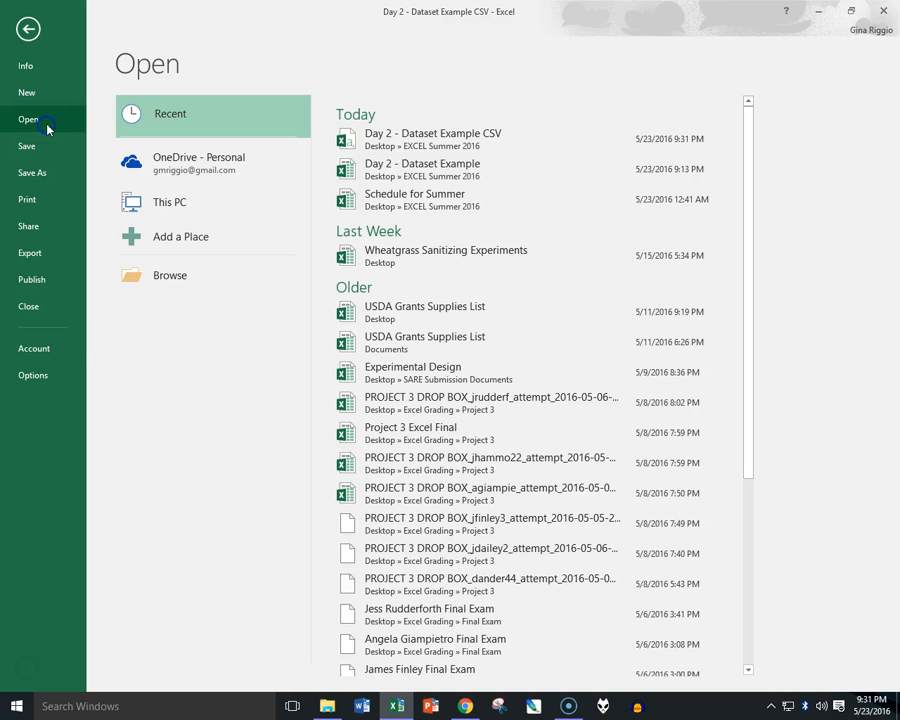
{"action": "left_click", "coordinate": [458, 170]}
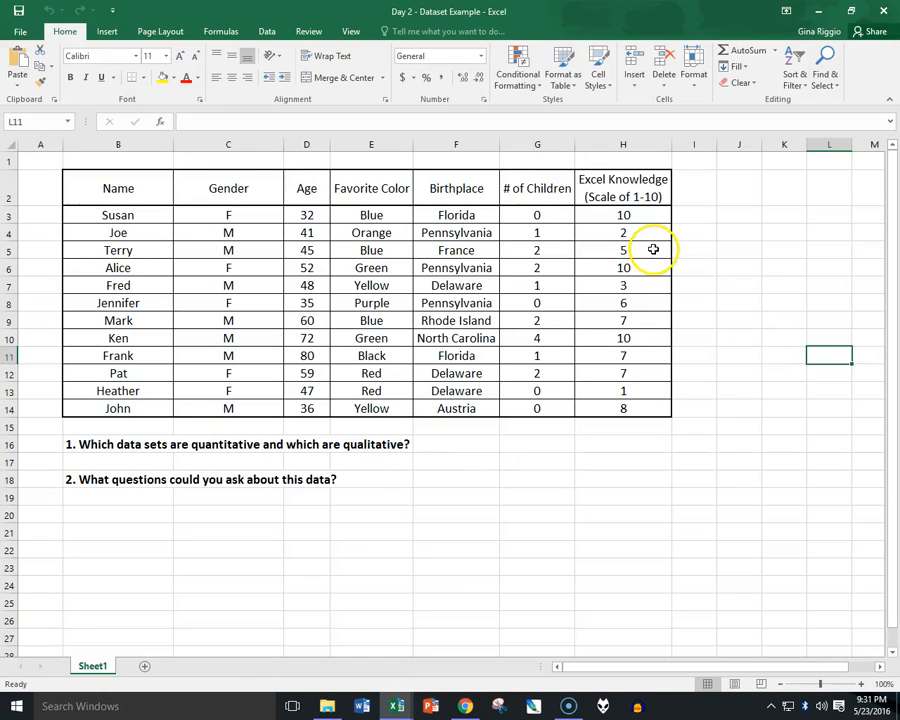
Compare the original table's Name column and header row with the open Day 2 - Dataset Example CSV workbook.
{"action": "left_click_drag", "start_coordinate": [122, 198], "coordinate": [131, 417]}
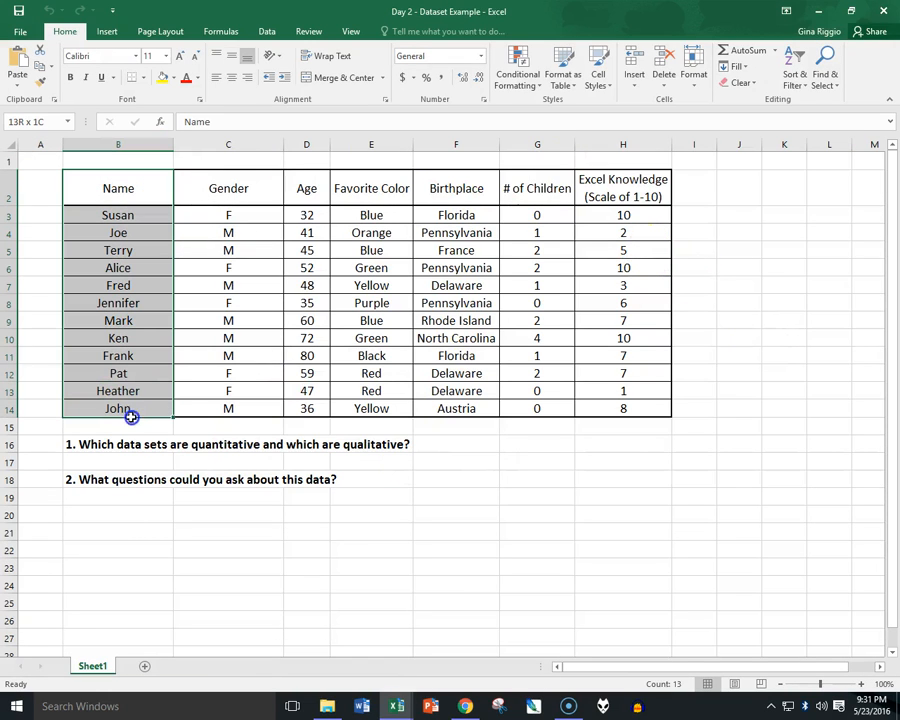
{"action": "left_click_drag", "start_coordinate": [161, 186], "coordinate": [606, 186]}
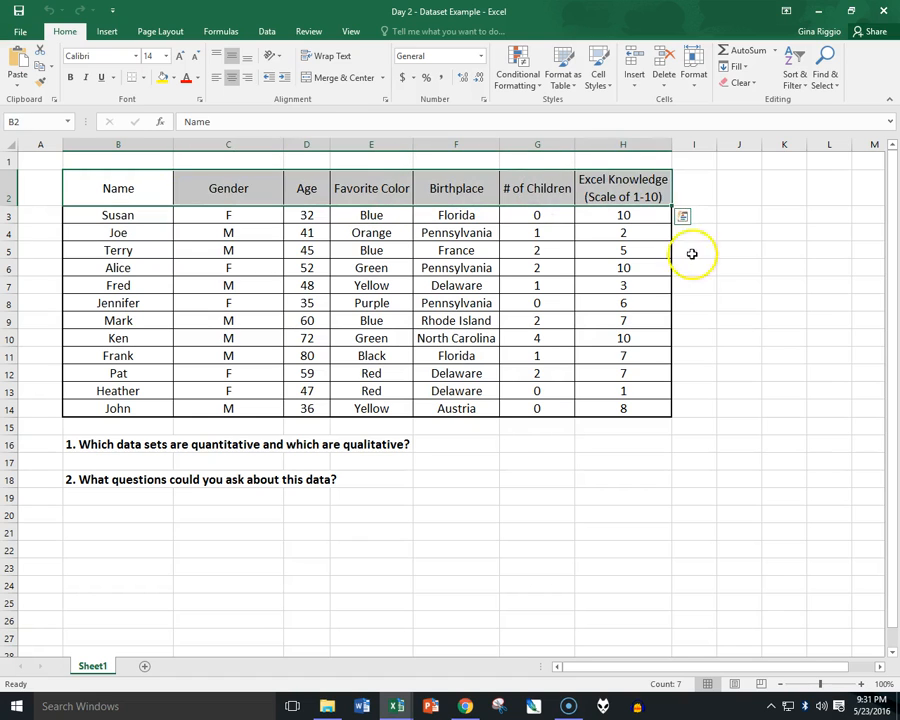
{"action": "left_click", "coordinate": [720, 558]}
{"action": "left_click_drag", "start_coordinate": [150, 186], "coordinate": [605, 199]}
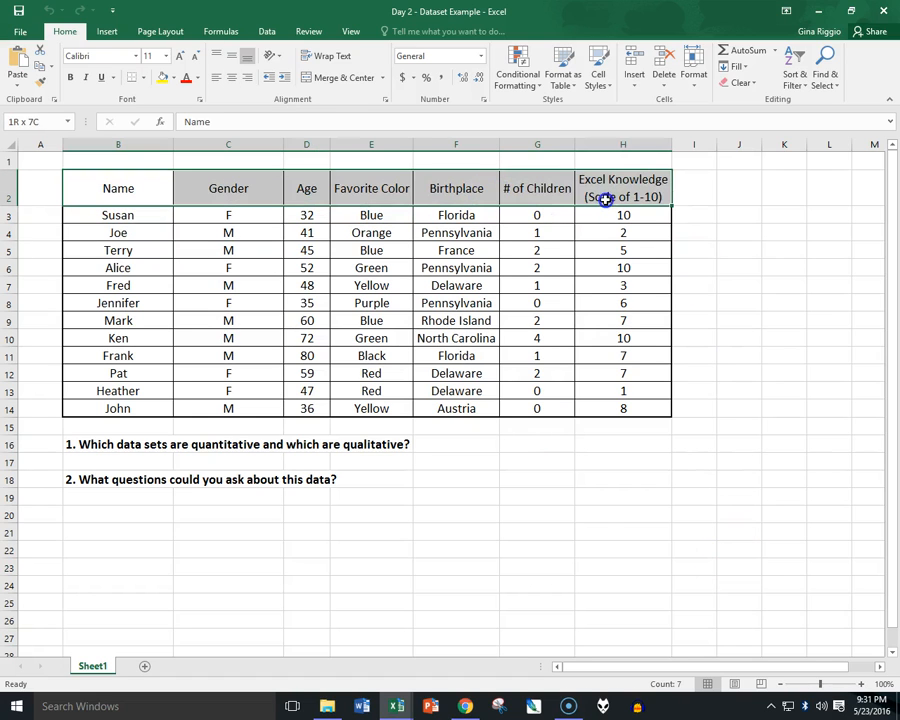
{"action": "left_click", "coordinate": [555, 496]}
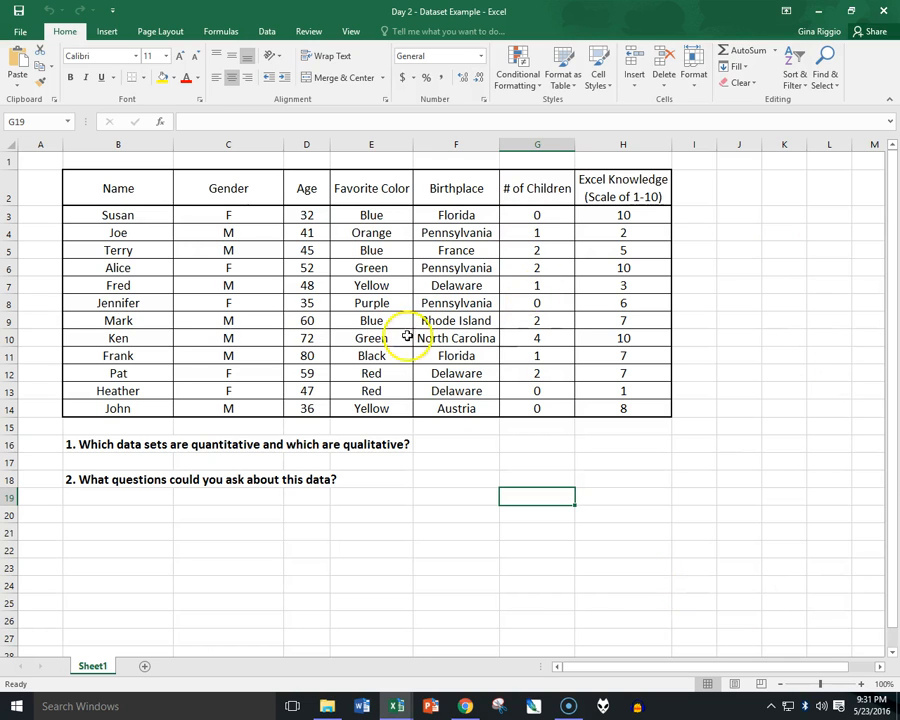
{"action": "mouse_move", "coordinate": [397, 704]}
{"action": "left_click", "coordinate": [350, 662]}
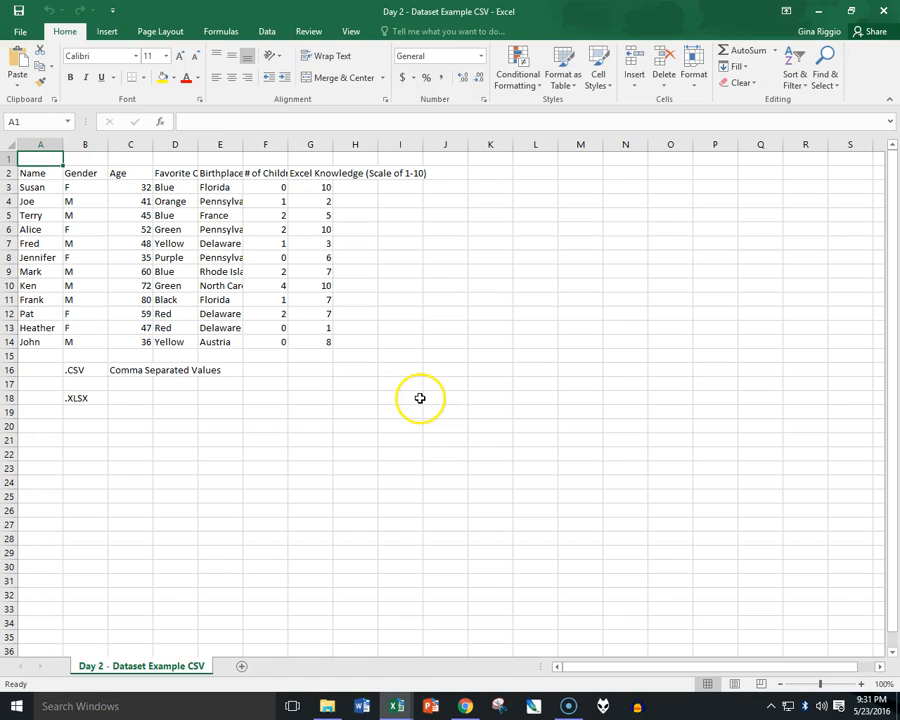